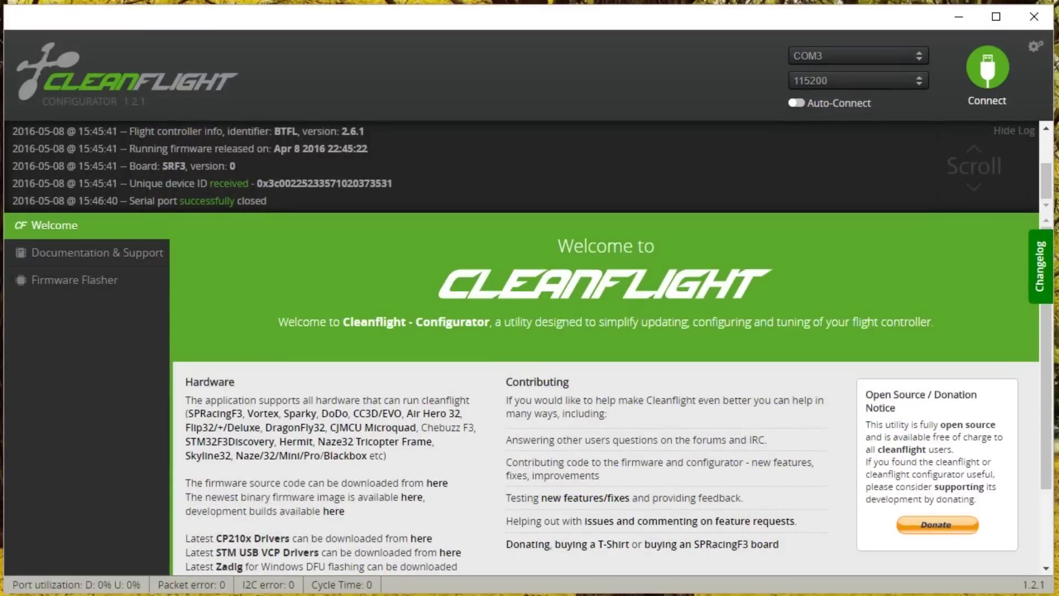
# - Connect to the flight controller and go to the Blackbox page
pyautogui.click(974, 88)
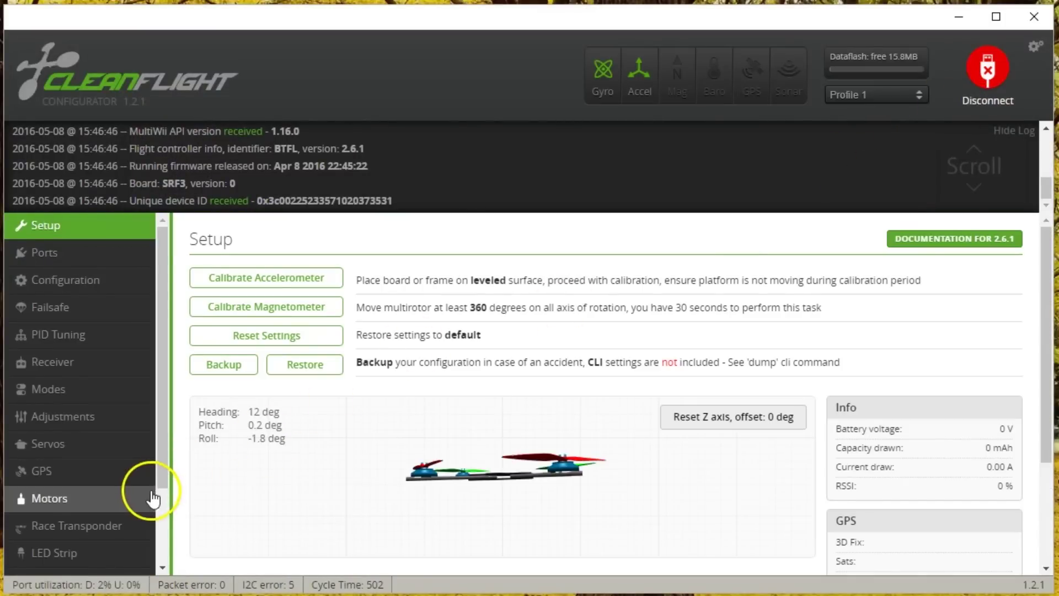
pyautogui.scroll(-3, 132, 496)
pyautogui.click(104, 531)
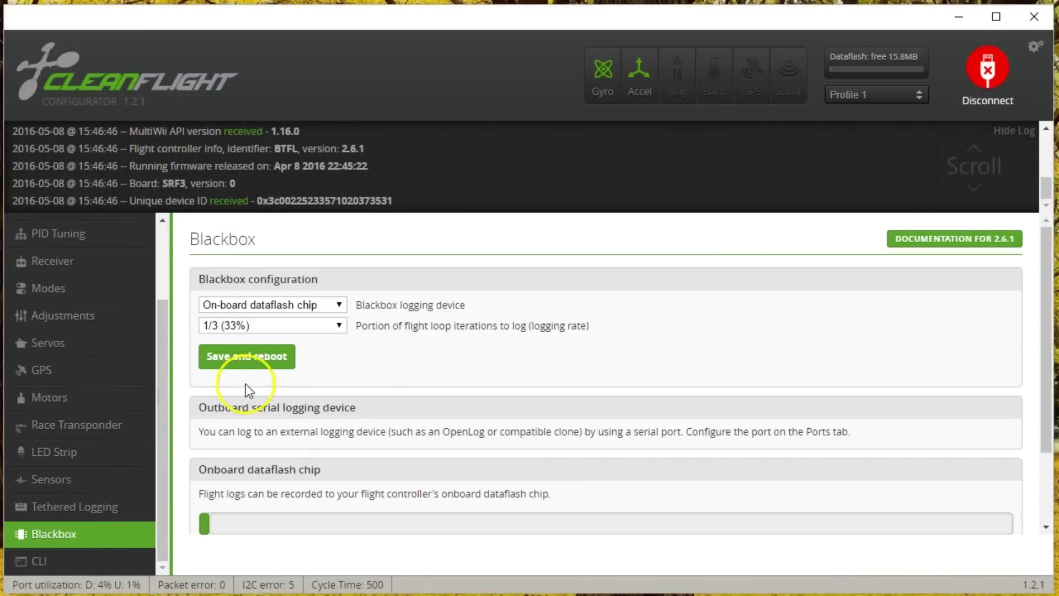
# - Save the dataflash log to file in the Desktop's 'First tune no blackbox' folder
pyautogui.scroll(-2, 384, 430)
pyautogui.click(342, 479)
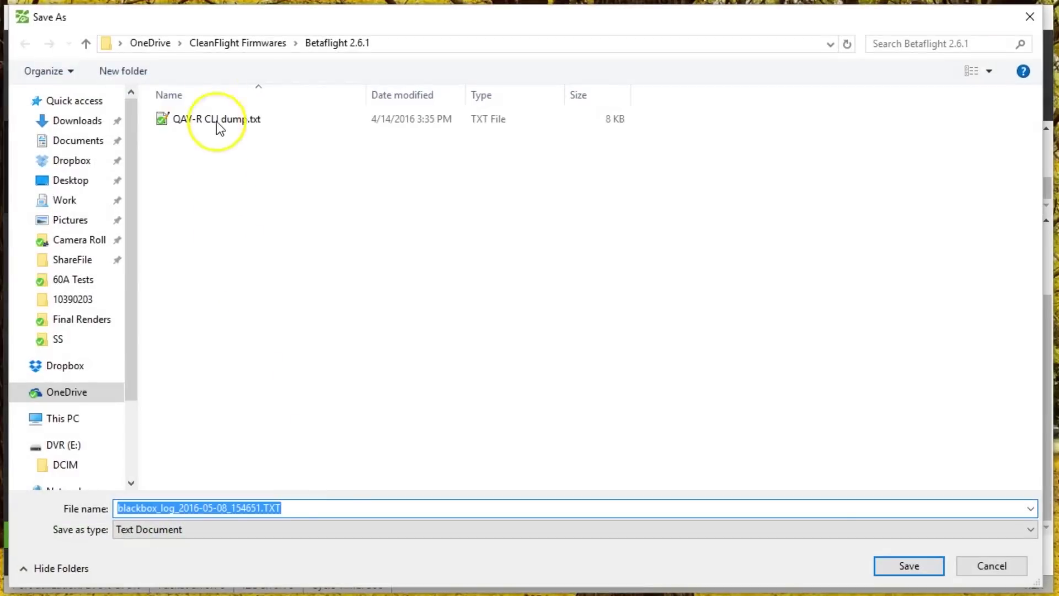
pyautogui.click(73, 178)
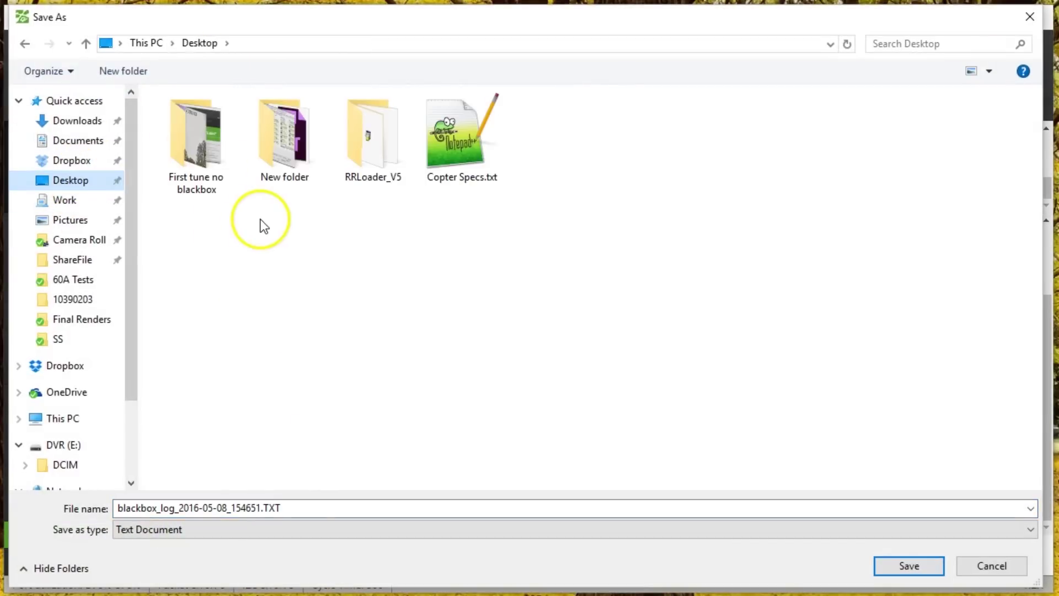
pyautogui.doubleClick(196, 108)
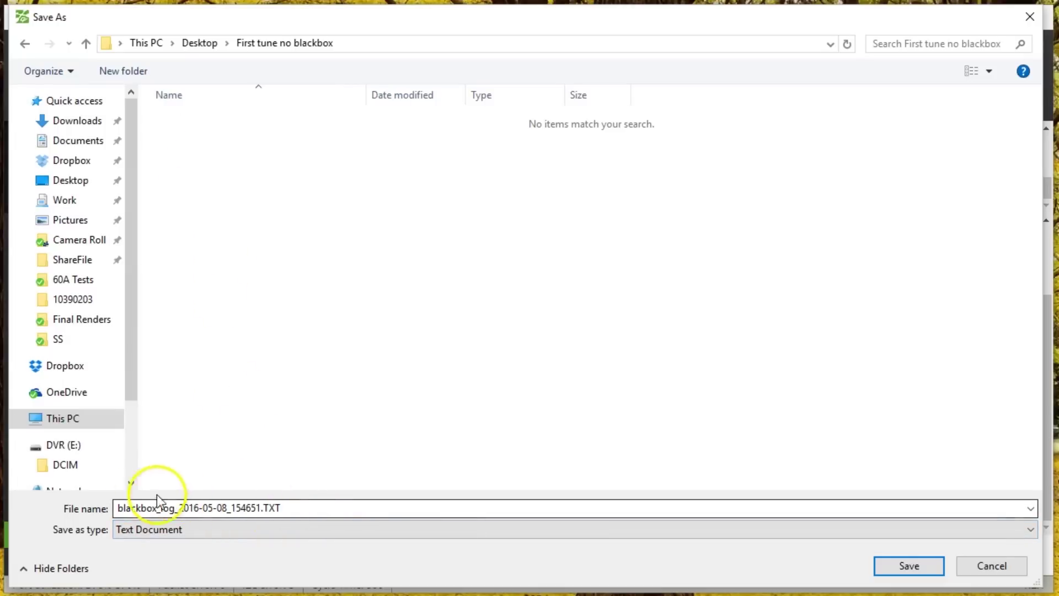
pyautogui.click(918, 568)
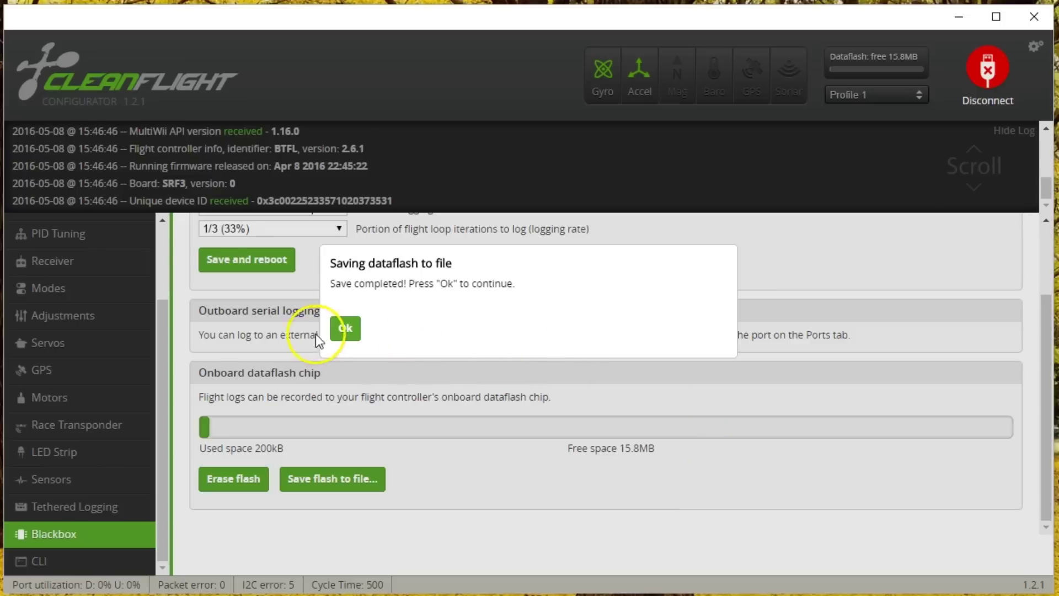
# - Dismiss the save-completed message and switch over to the Blackbox log viewer
pyautogui.click(349, 334)
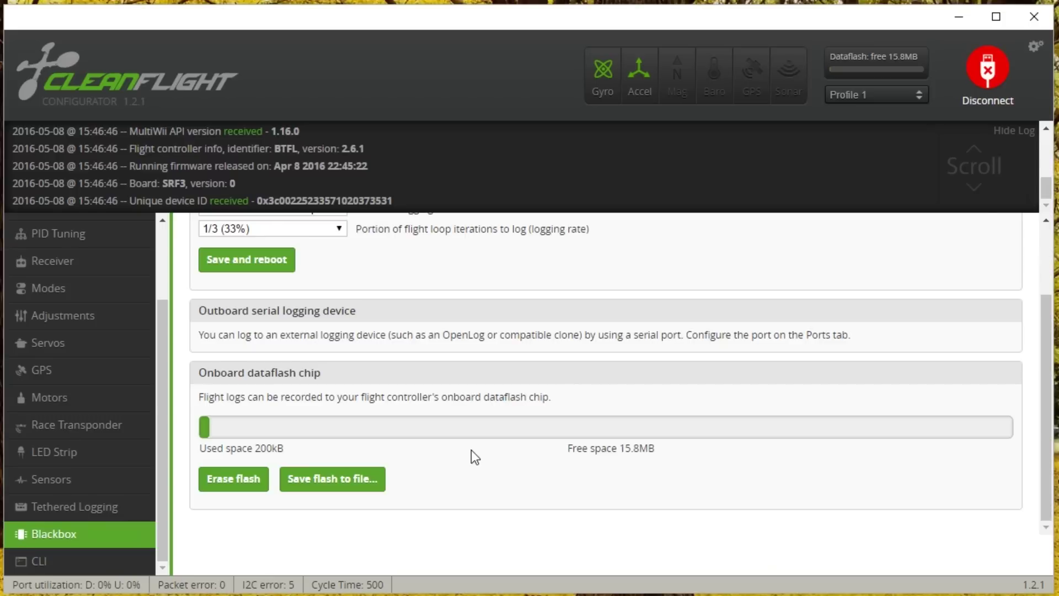
pyautogui.click(355, 478)
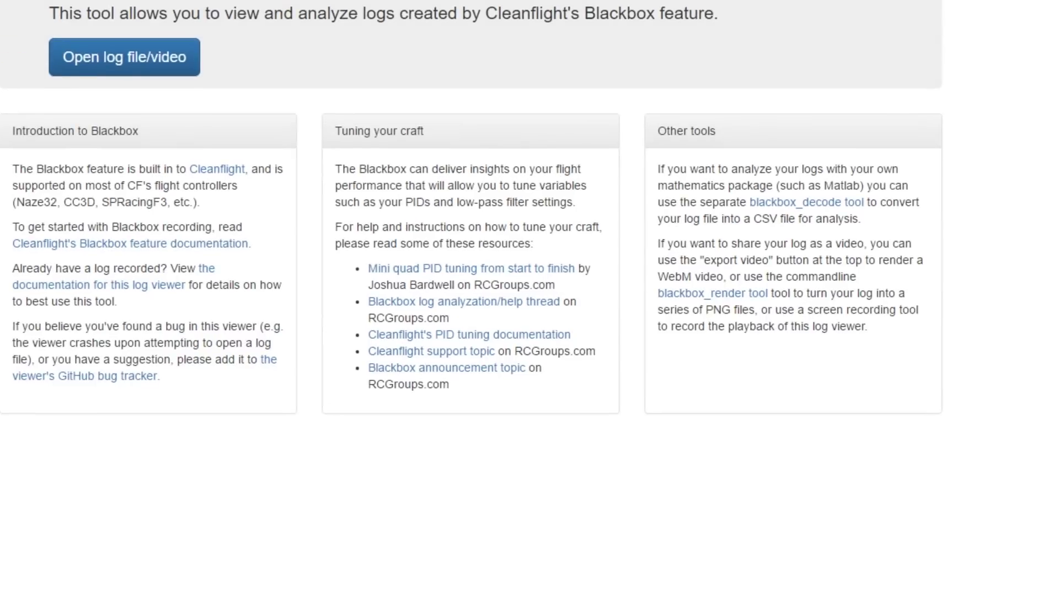
# - Load the downloaded blackbox_log TXT file into Blackbox Explorer
pyautogui.click(105, 56)
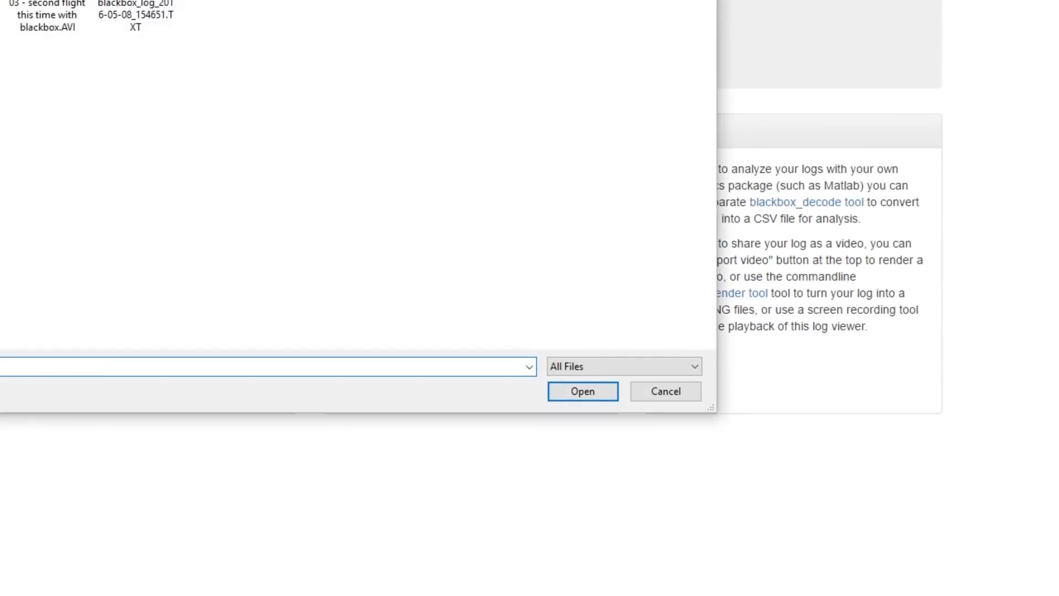
pyautogui.doubleClick(132, 12)
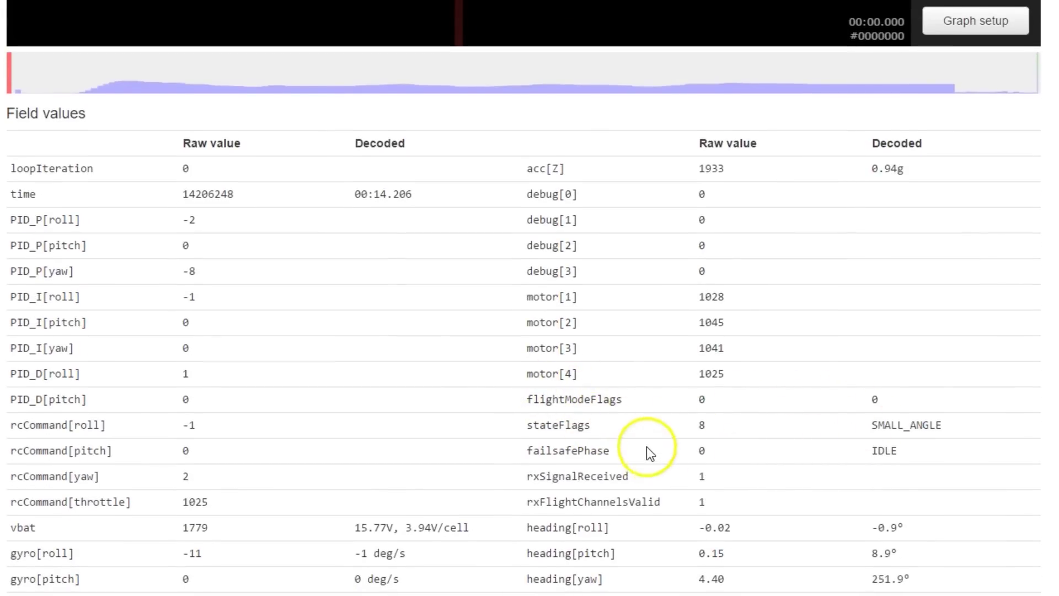
# - Scrub the log to 00:10.441, where failsafePhase shows 2 LANDING and rxSignalReceived 0
pyautogui.moveTo(37, 77)
pyautogui.mouseDown()
pyautogui.moveTo(422, 110)
pyautogui.moveTo(945, 97)
pyautogui.mouseUp()
pyautogui.press('space')
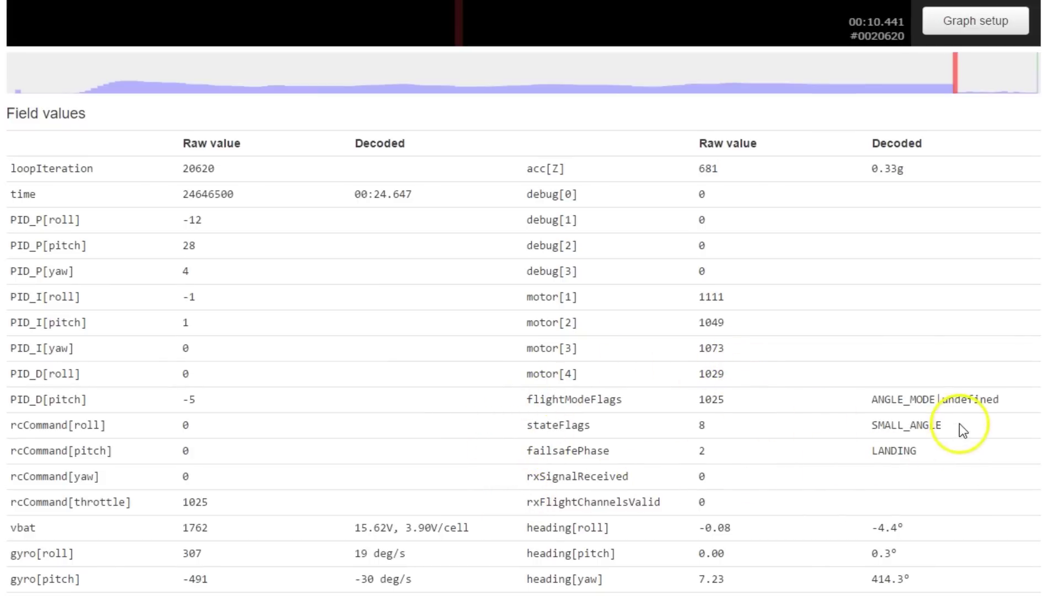
pyautogui.scroll(2, 938, 438)
pyautogui.scroll(-2, 940, 456)
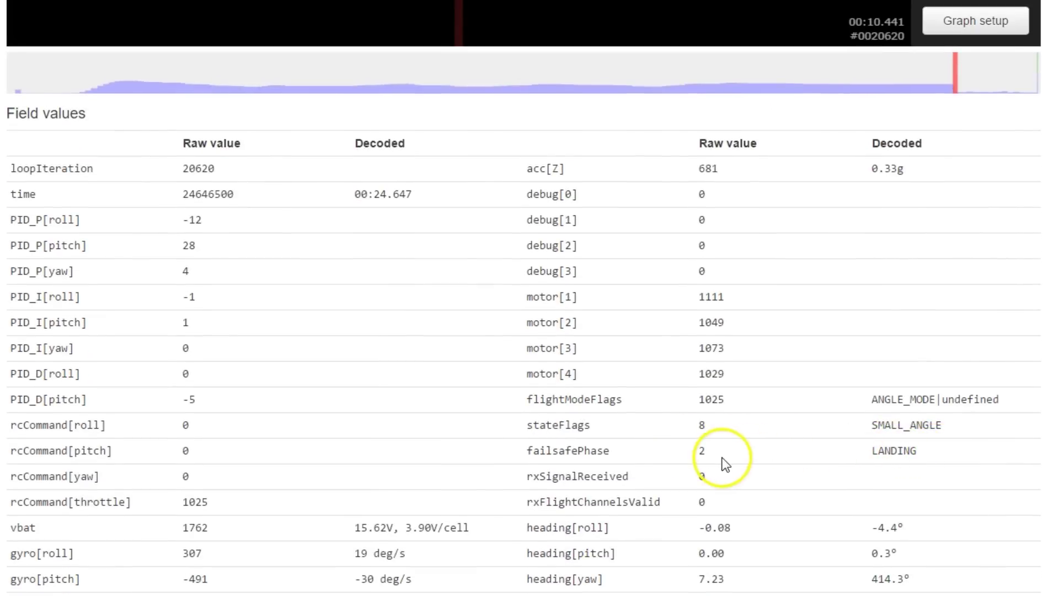
pyautogui.scroll(5, 754, 423)
pyautogui.click(110, 307)
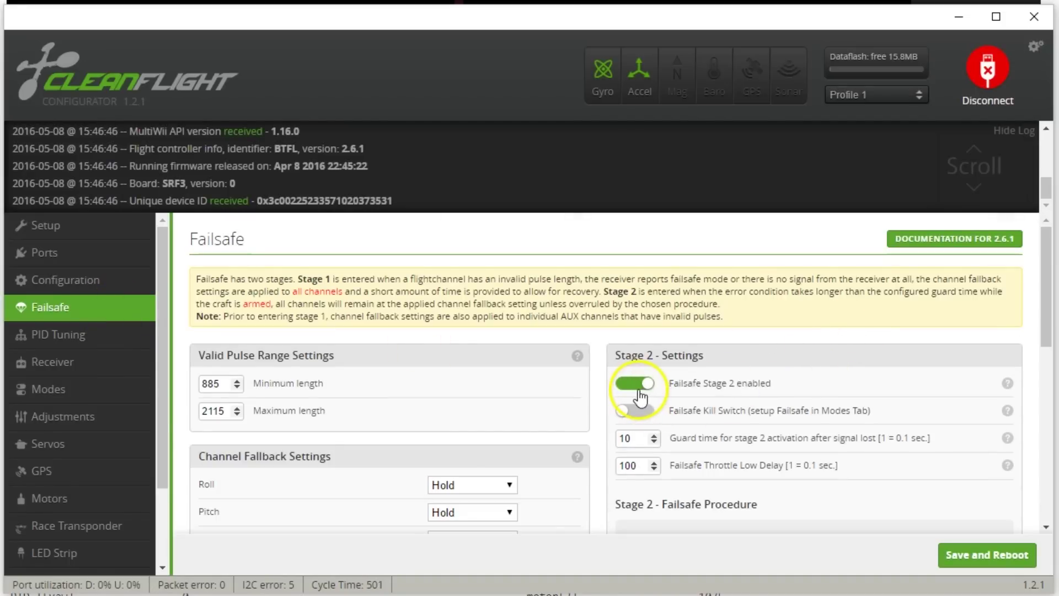
# - Set failsafe Stage 2 to Drop with guard time 3, then save and reboot
pyautogui.scroll(-3, 725, 370)
pyautogui.scroll(-3, 678, 407)
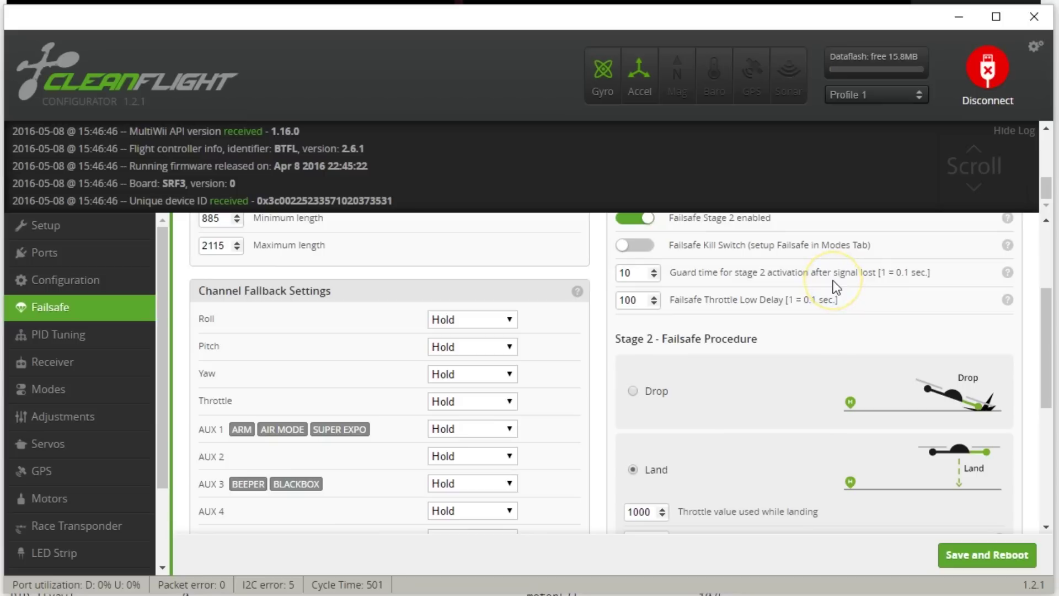
pyautogui.click(629, 281)
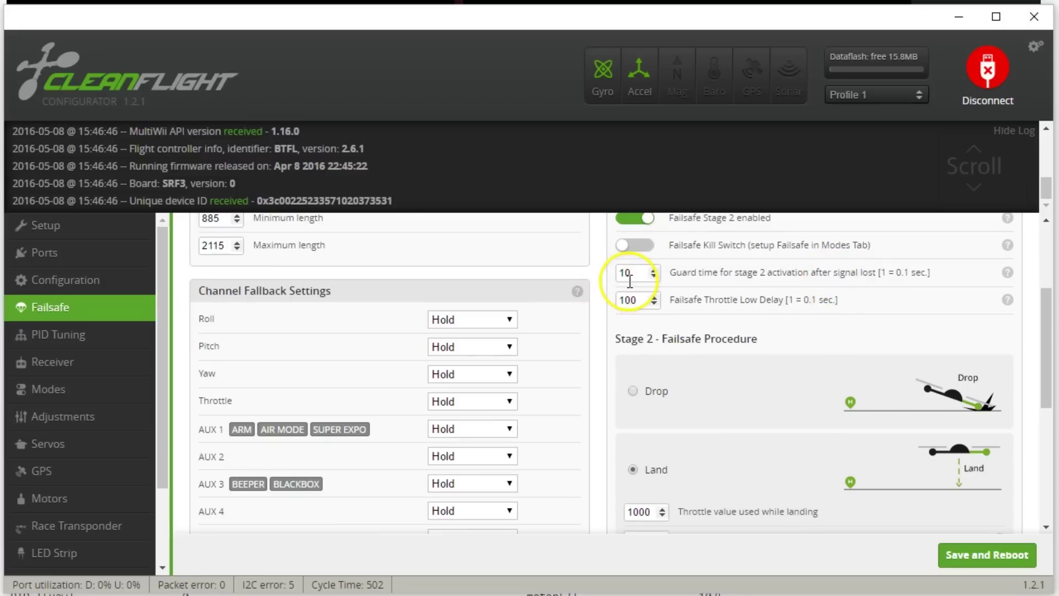
pyautogui.click(633, 391)
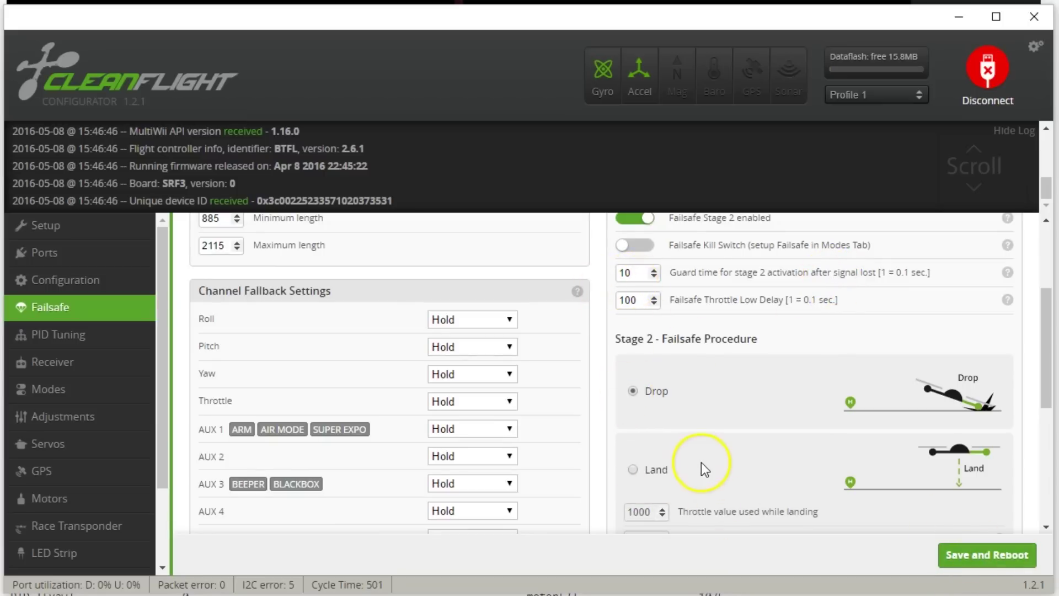
pyautogui.scroll(2, 700, 462)
pyautogui.doubleClick(625, 355)
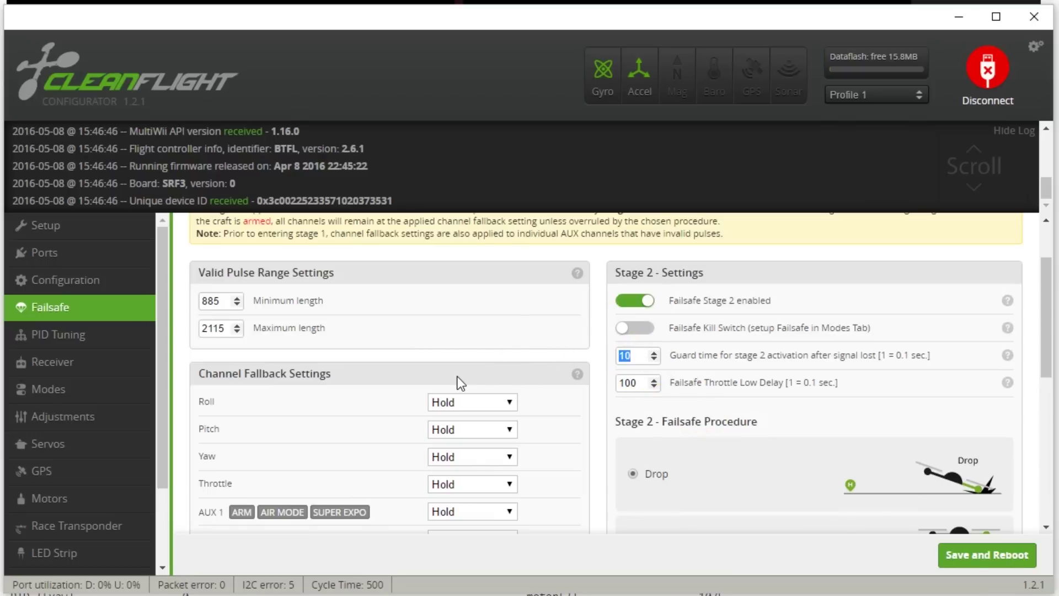
pyautogui.write('3')
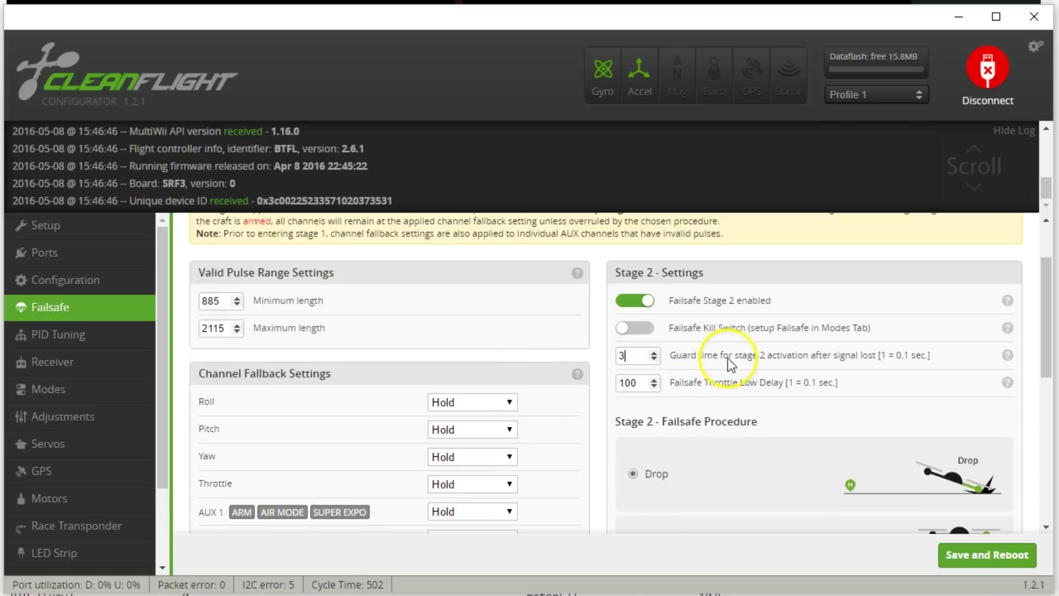
pyautogui.click(987, 554)
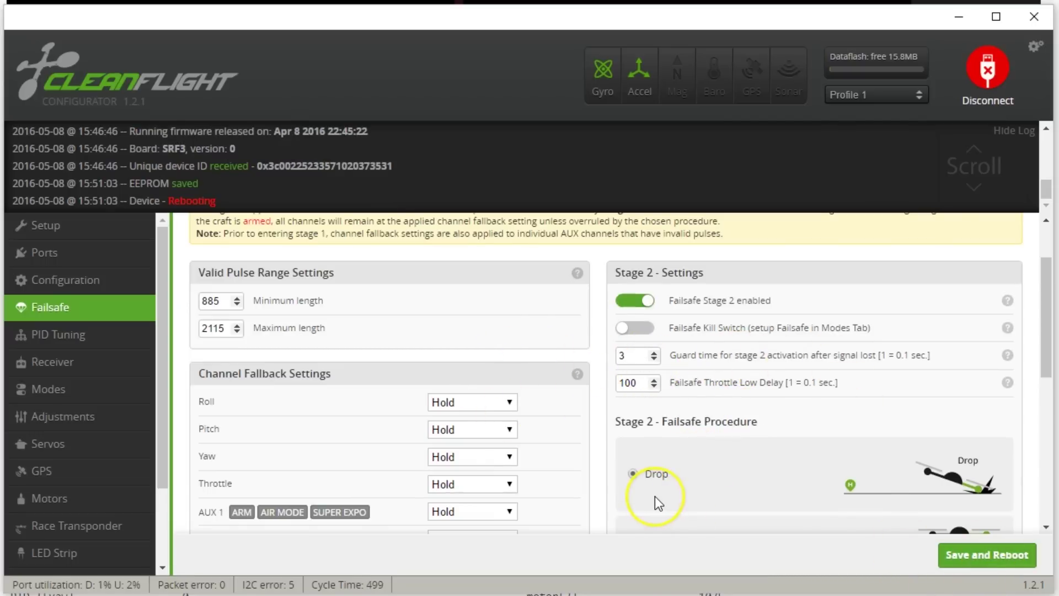
pyautogui.scroll(-5, 580, 471)
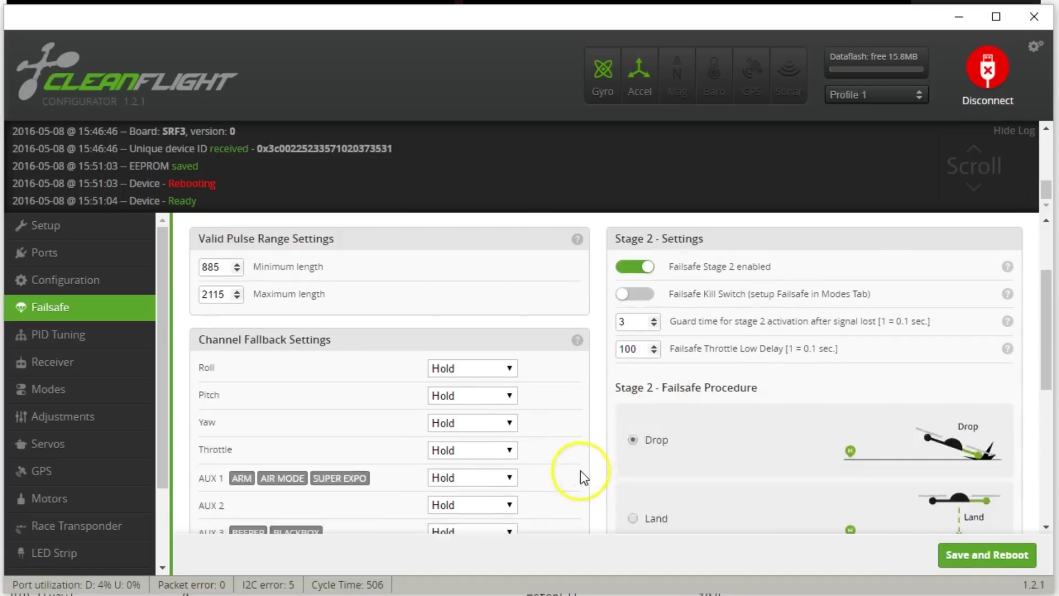
pyautogui.scroll(2, 421, 375)
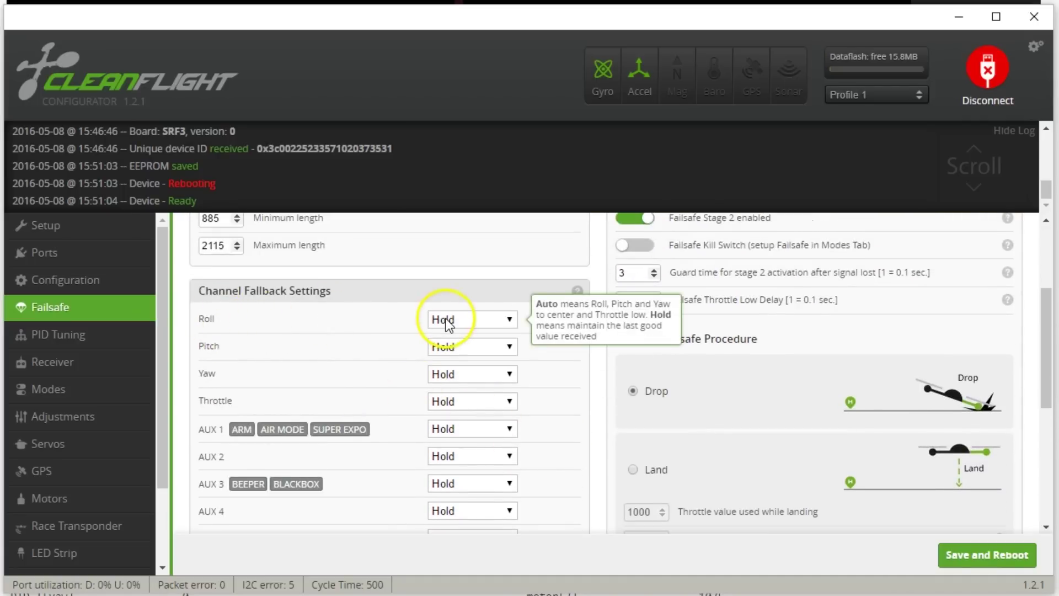
pyautogui.scroll(3, 468, 328)
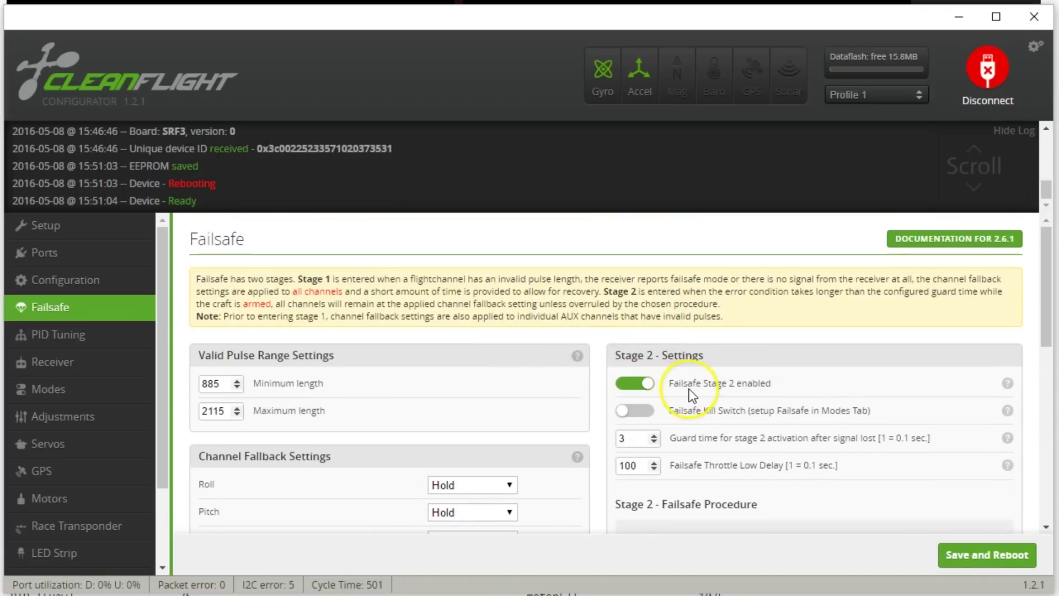
pyautogui.scroll(-3, 690, 392)
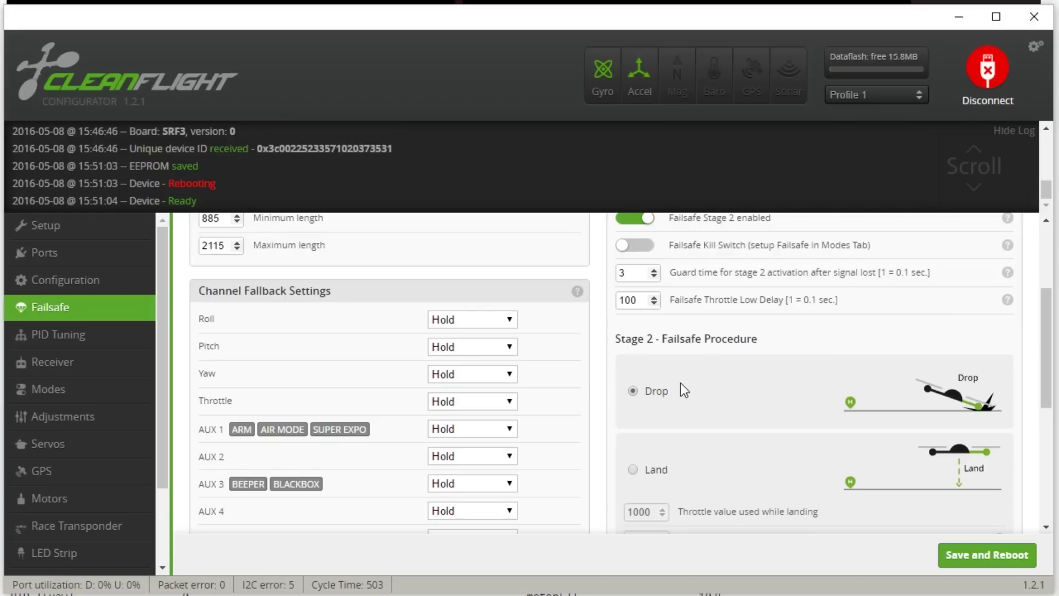
pyautogui.scroll(3, 680, 383)
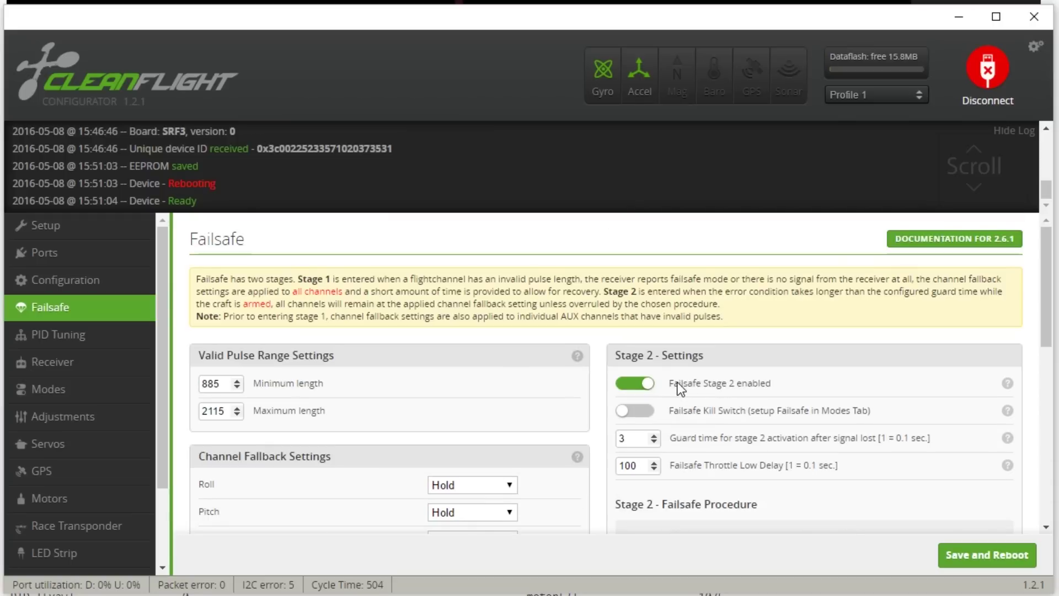
pyautogui.scroll(-3, 562, 408)
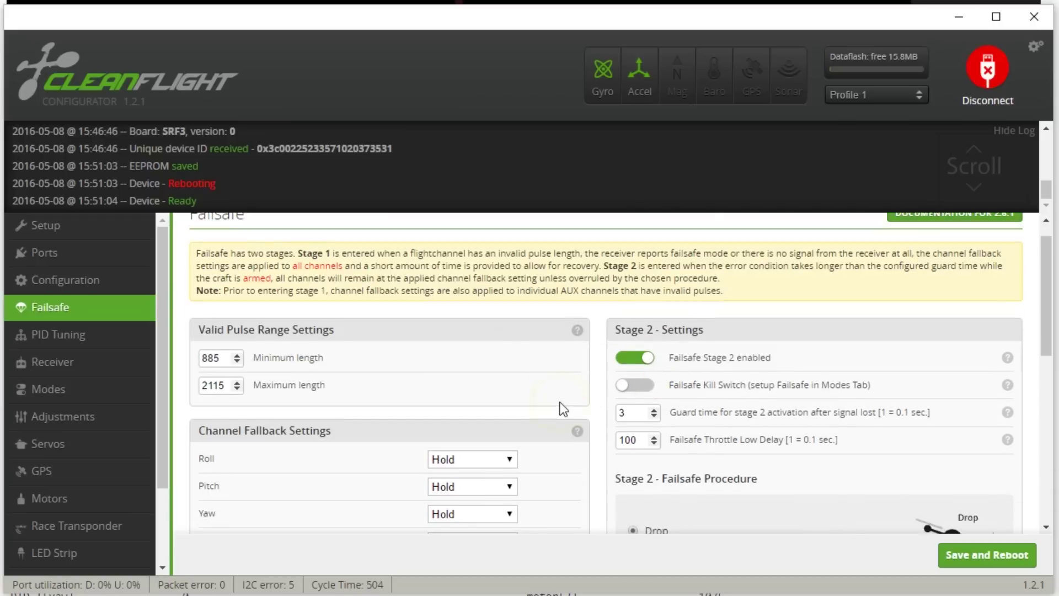
pyautogui.scroll(-4, 562, 408)
pyautogui.scroll(4, 563, 408)
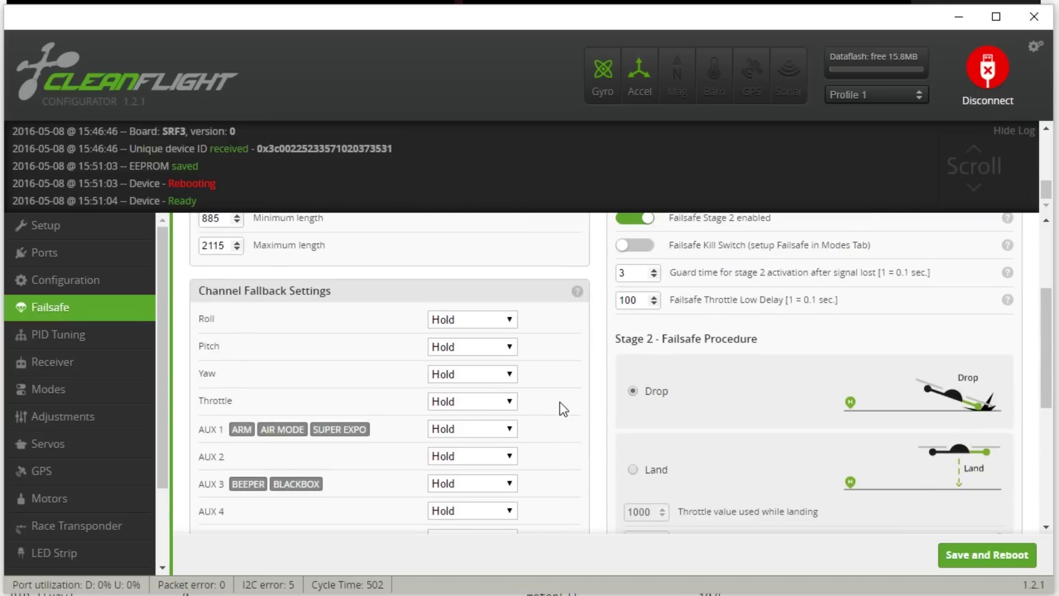
pyautogui.click(553, 409)
pyautogui.scroll(3, 543, 418)
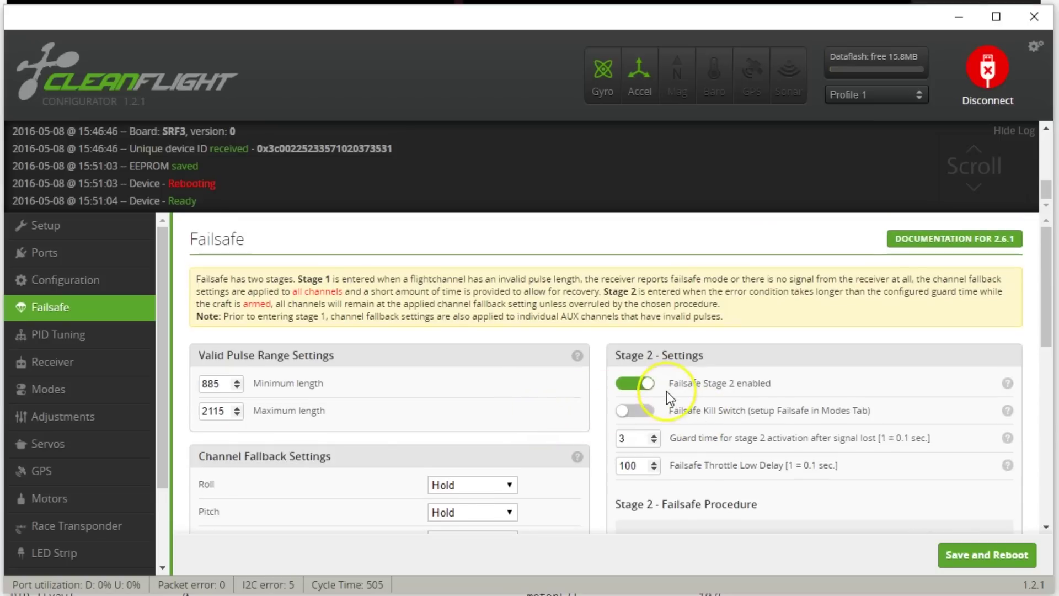
pyautogui.scroll(-10, 666, 391)
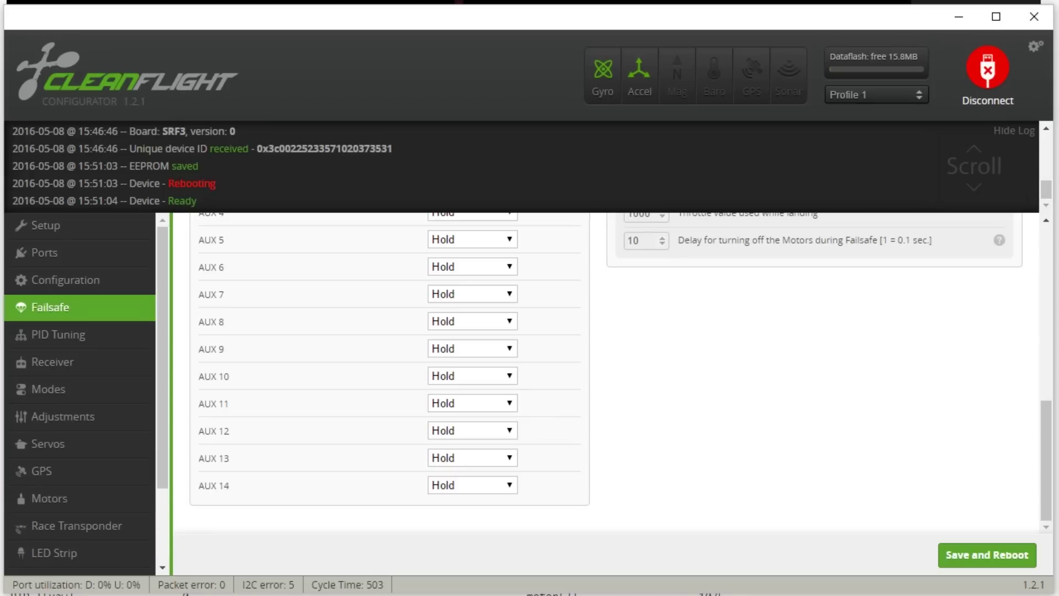
pyautogui.scroll(5, 657, 456)
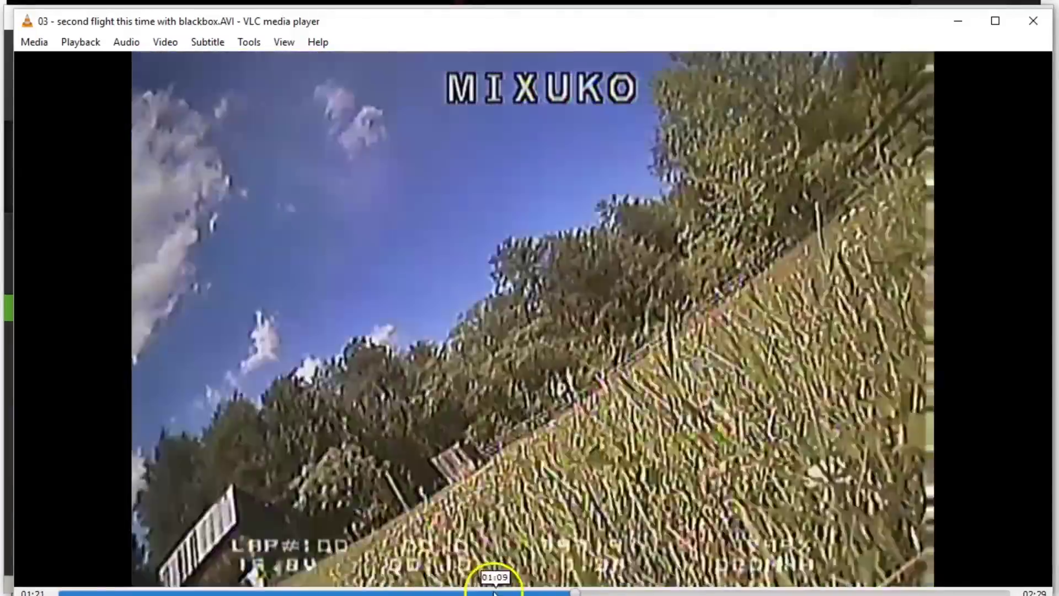
# - Seek the second-flight video in VLC back to about 01:16 at the barn scene
pyautogui.click(545, 592)
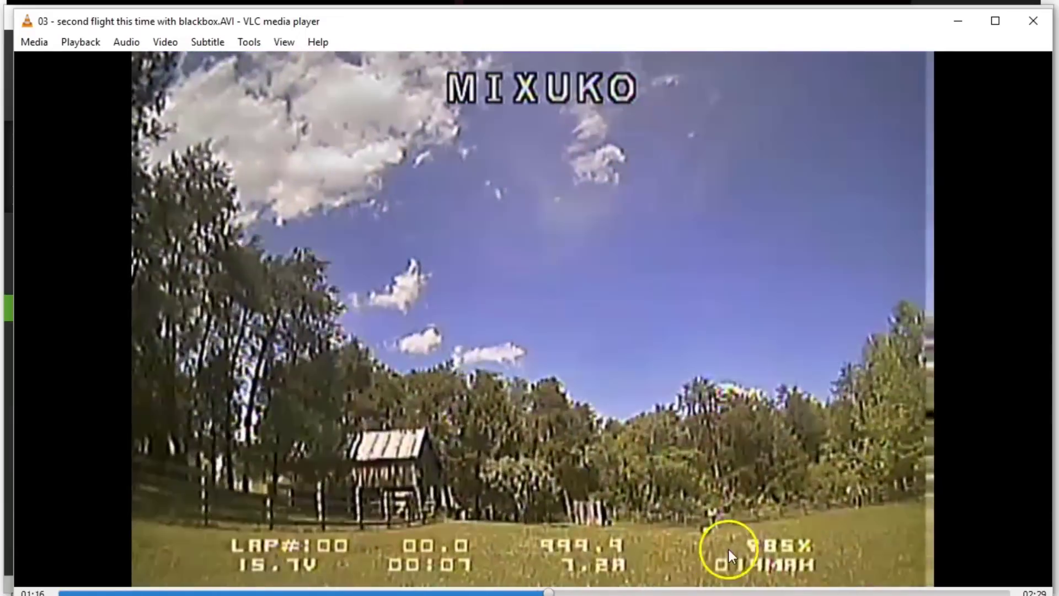